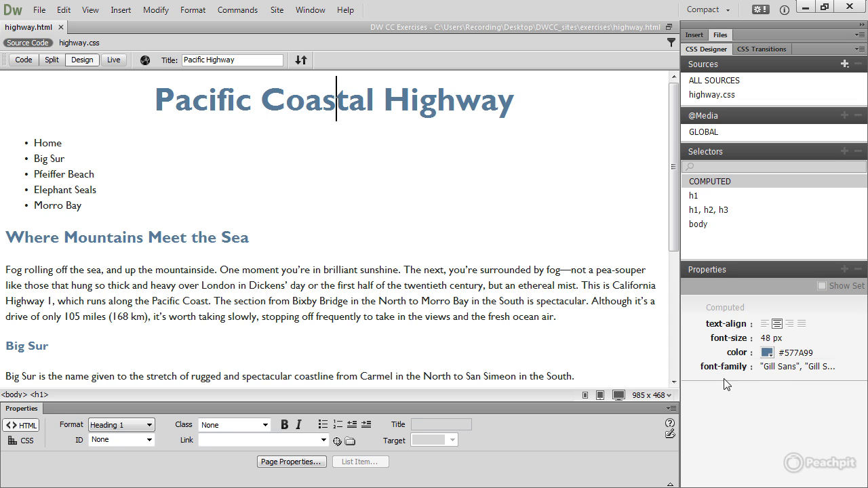
Step: Review only the set properties of the h1, the h1, h2, h3 group and the body style rules
left_click(700, 196)
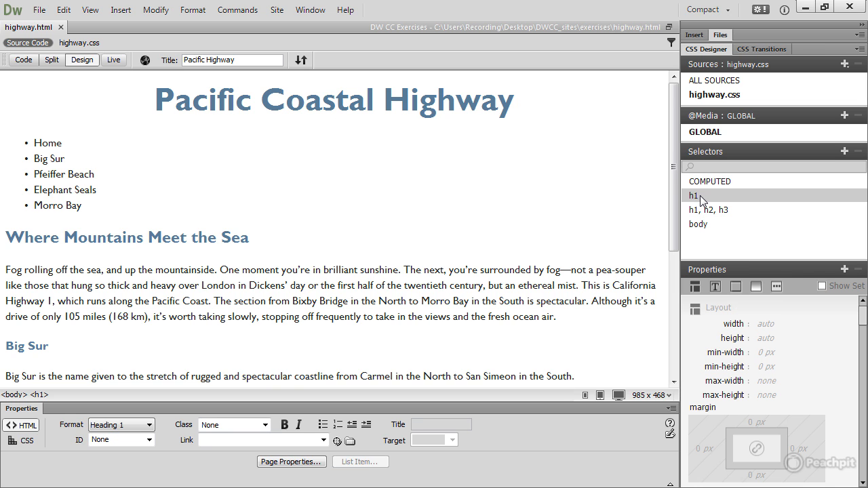
left_click(822, 286)
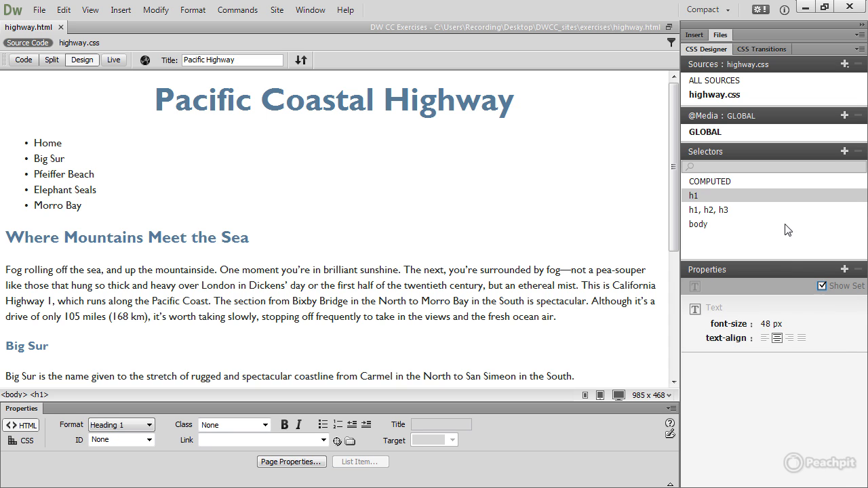
left_click(725, 210)
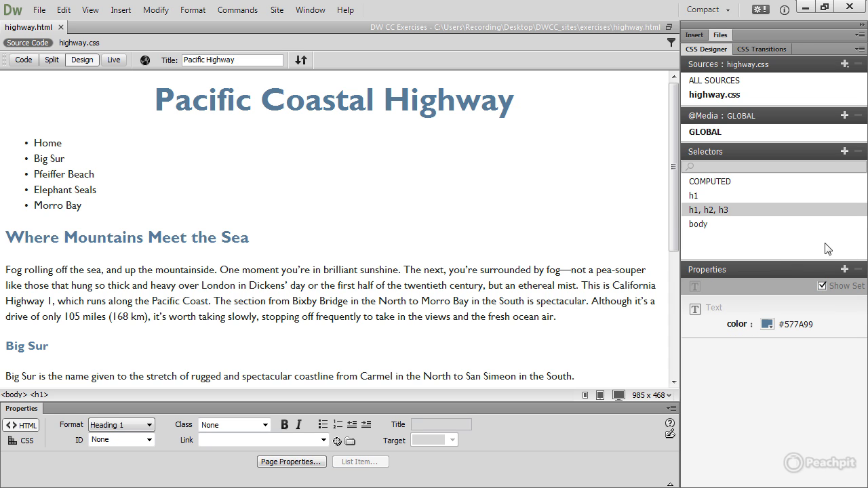
left_click(709, 224)
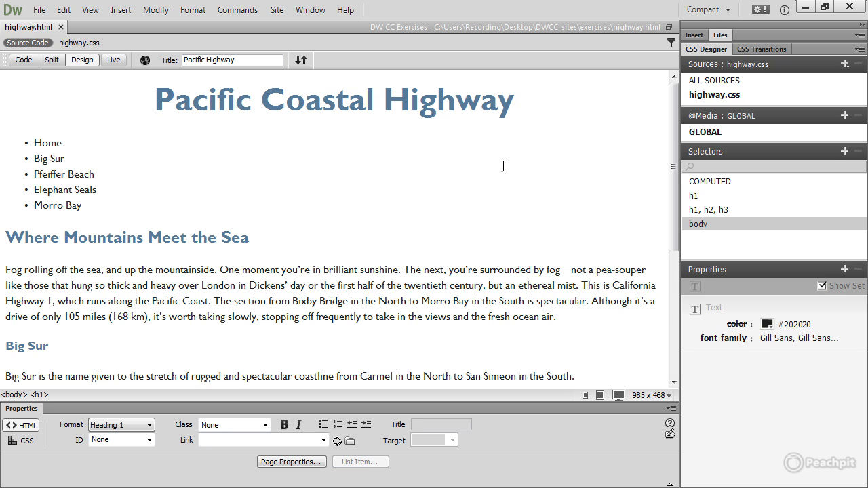
Step: Find Source Sans Pro among the Adobe Edge Web Fonts with the filter "sou" and add it to the font list
left_click(165, 10)
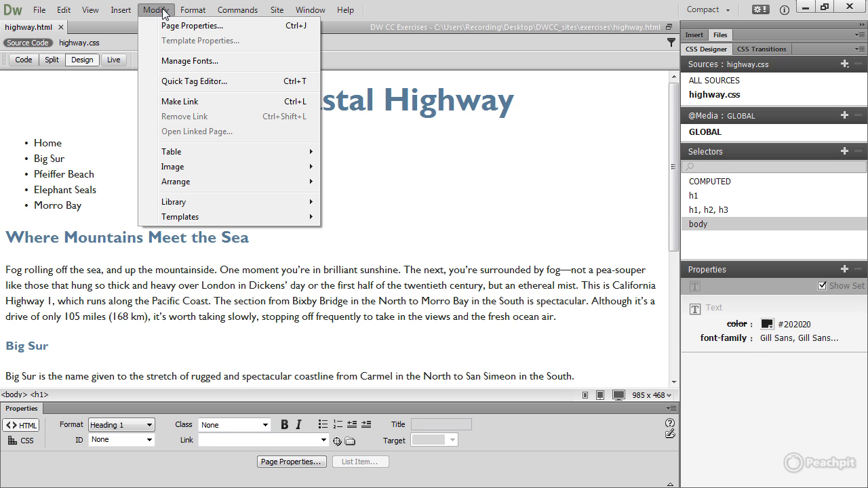
left_click(189, 61)
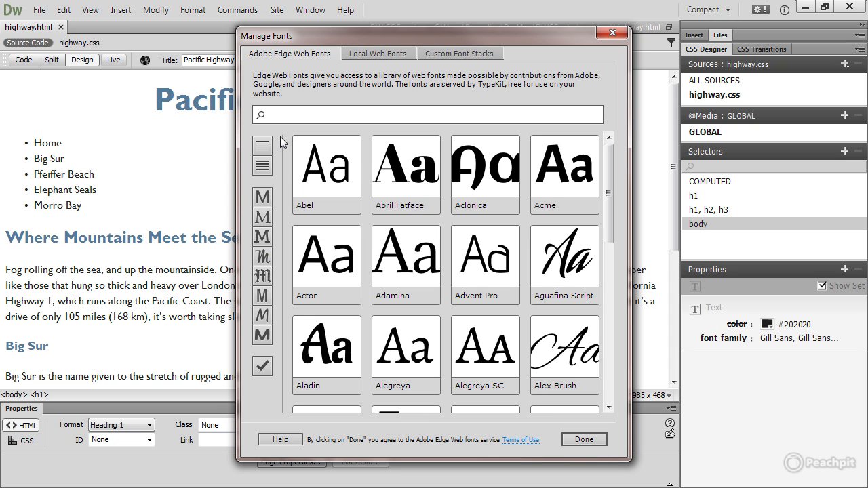
left_click(280, 116)
type("so")
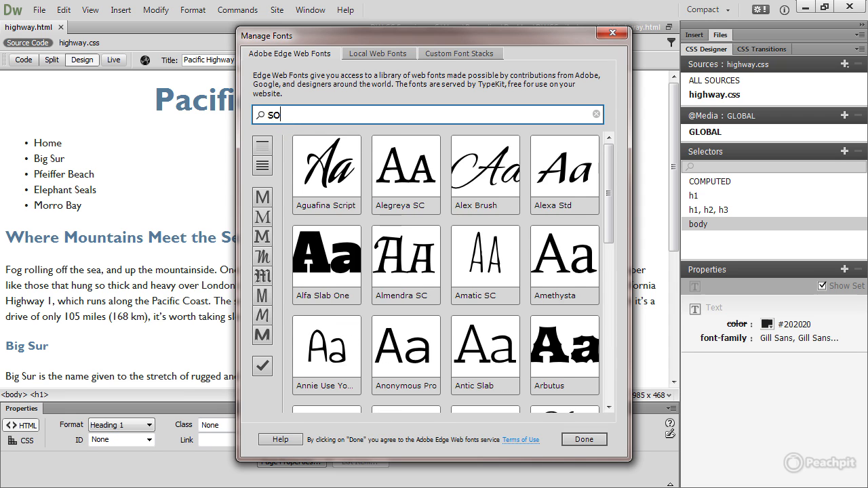
type("u")
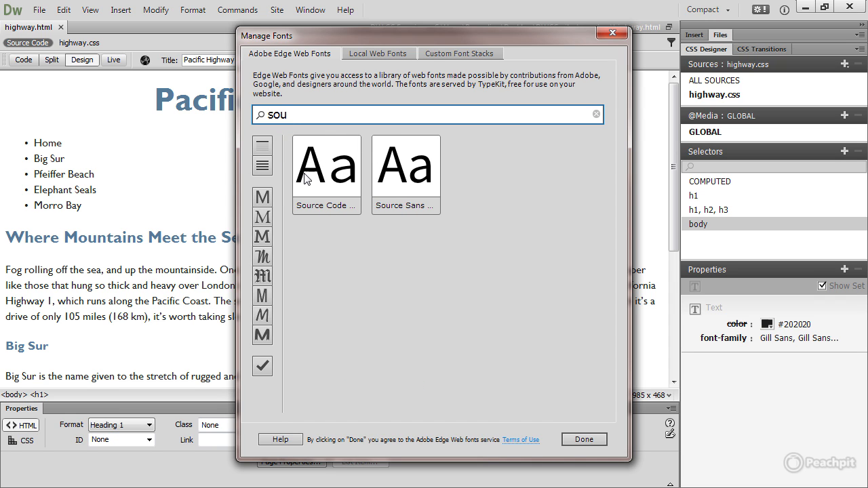
left_click(409, 175)
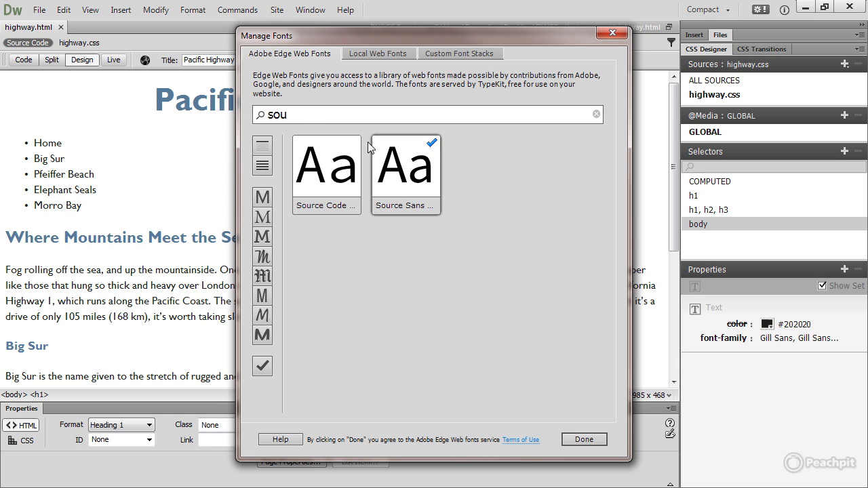
Step: Filter the Edge Web Fonts by "kau", add Kaushan Script, show only the selected fonts and finish managing fonts
double_click(264, 114)
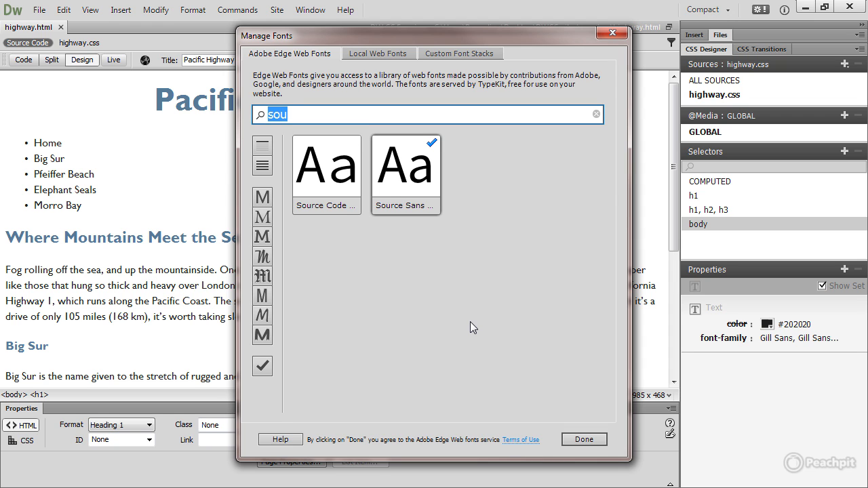
type("kau")
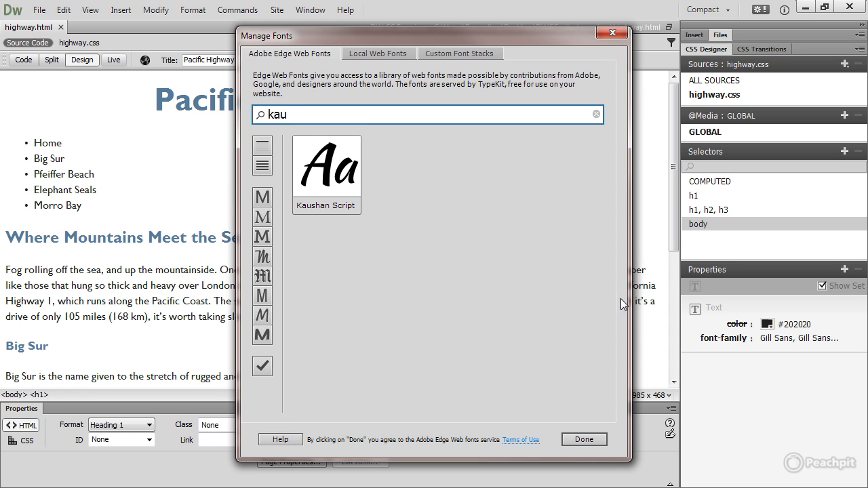
left_click(349, 154)
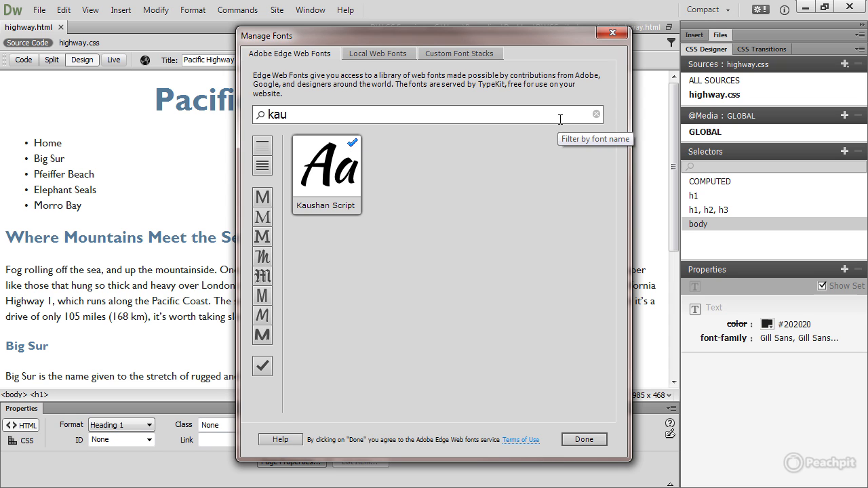
left_click(597, 115)
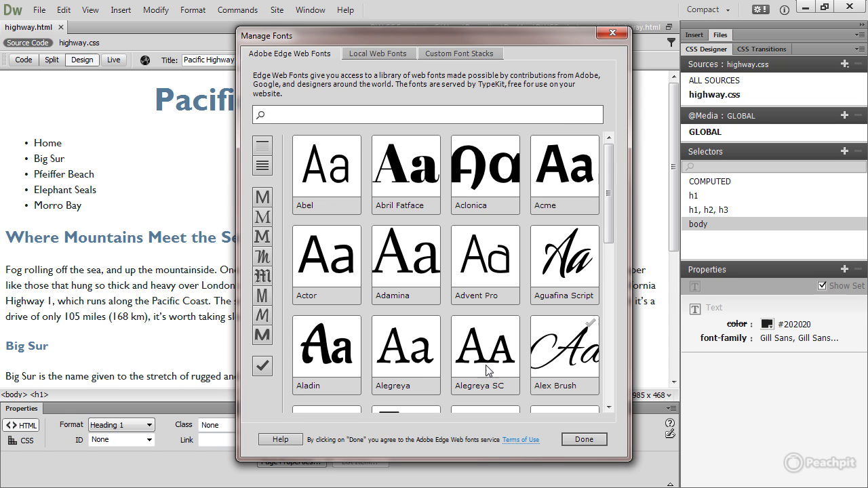
left_click(262, 366)
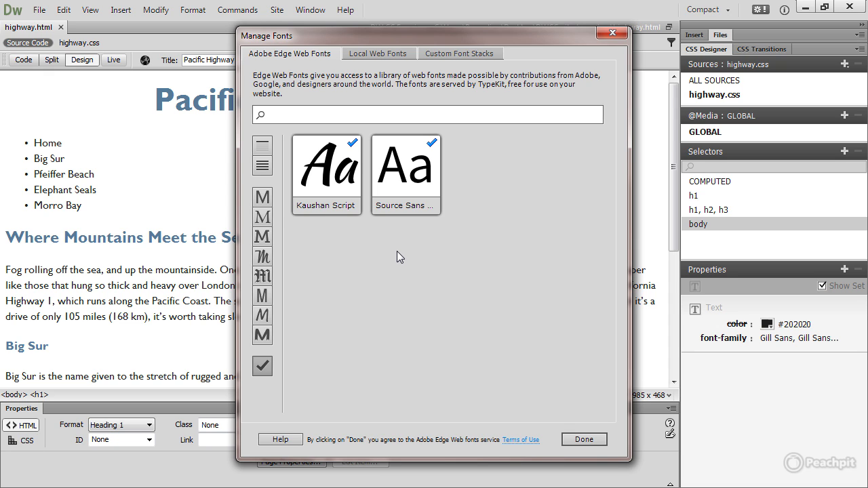
left_click(571, 441)
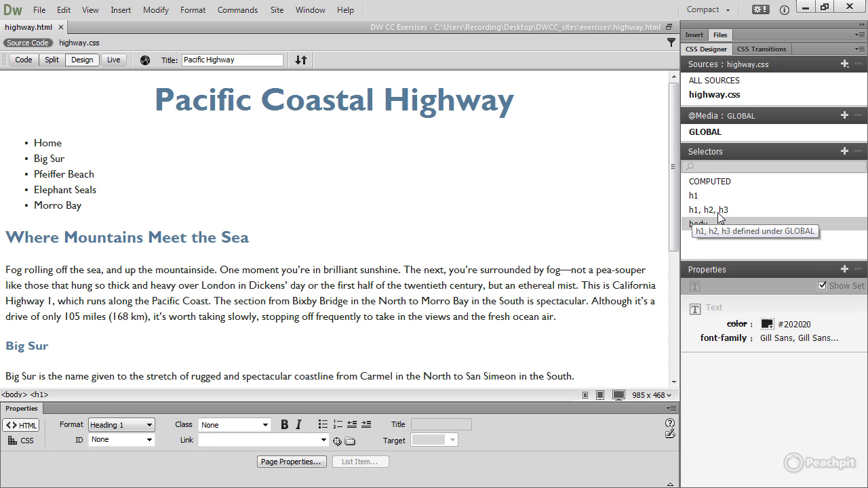
Step: Create the selector ".wf-active h1, .wf-active h2, .wf-active h3" in highway.css
left_click(845, 152)
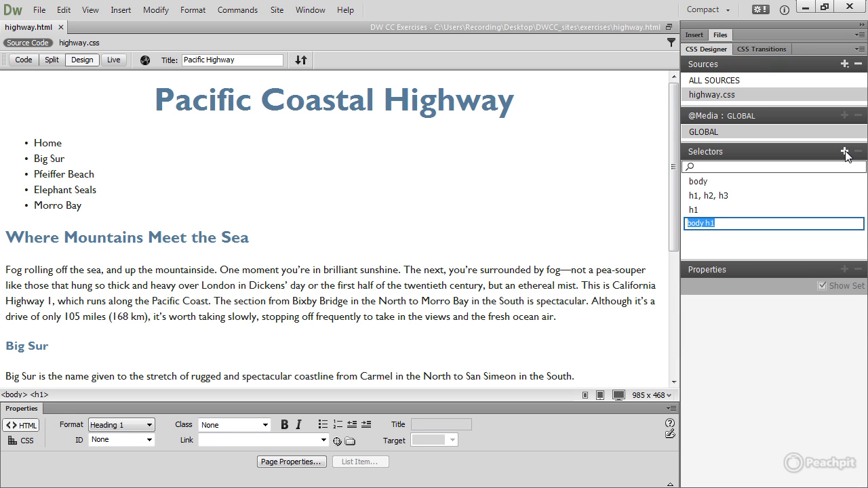
type(".wf-active h1,")
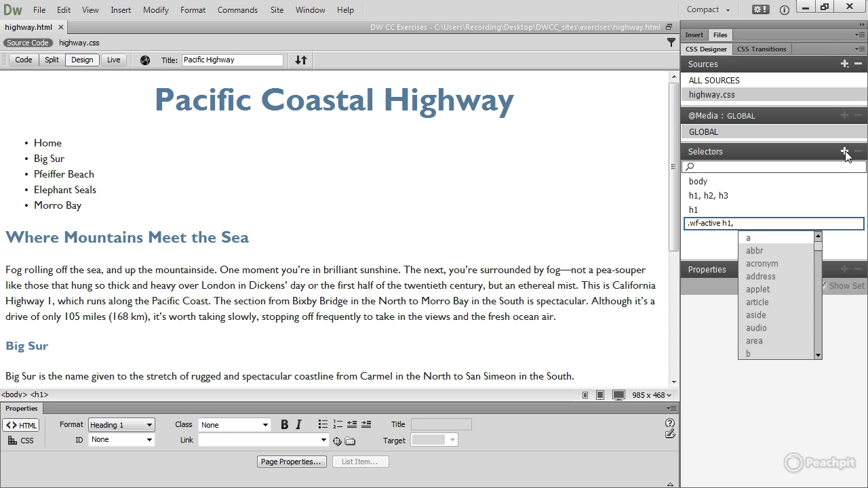
type(" .wf-")
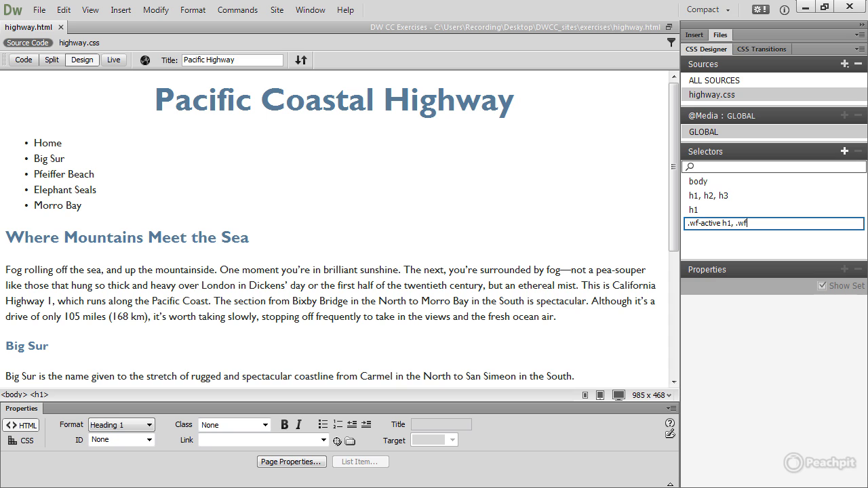
type("active ")
type("h2")
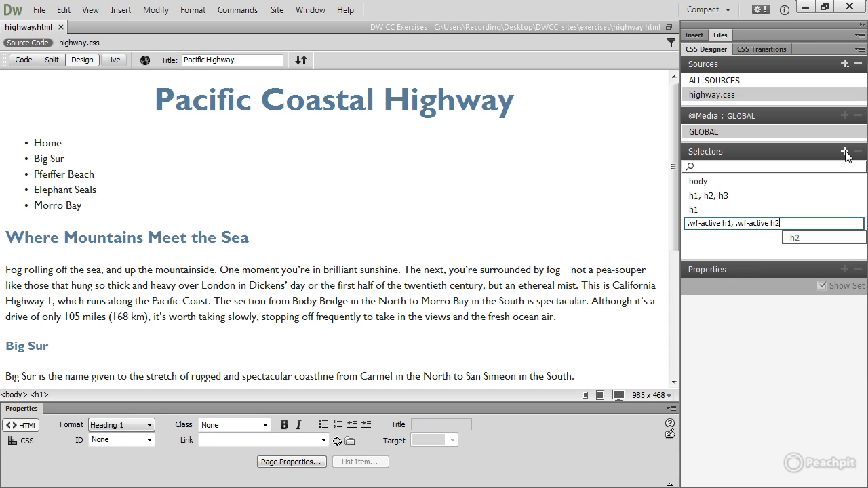
type(", .wf-active")
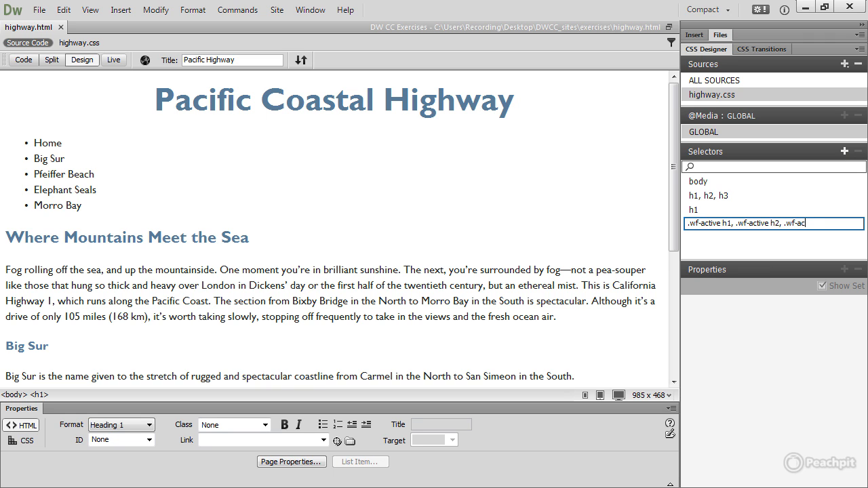
type("3")
key("Return")
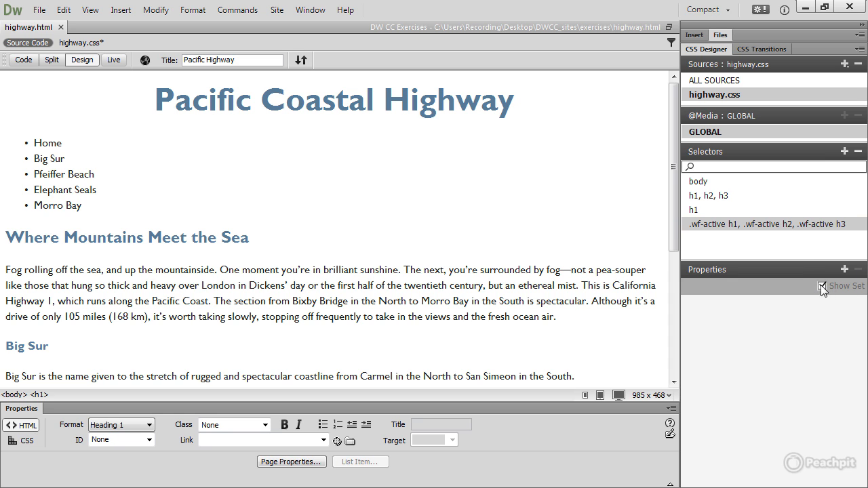
Step: Set the .wf-active headings rule's font-family to source-sans-pro and preview the page in Live view
left_click(822, 287)
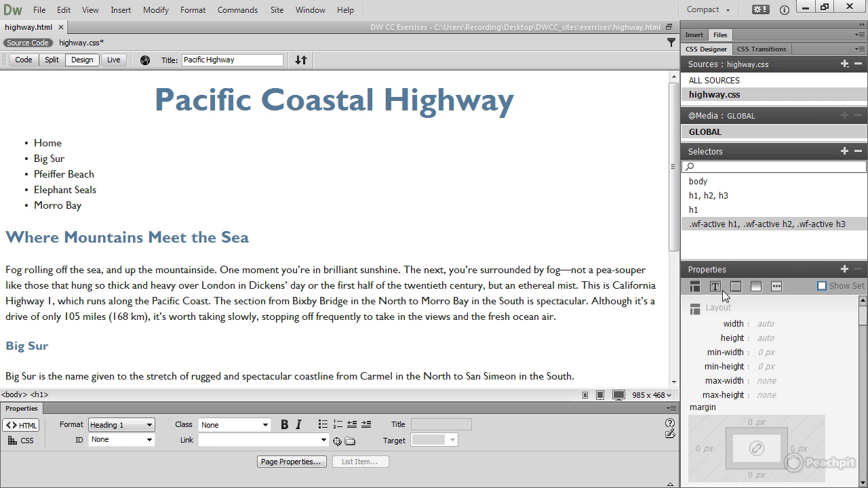
left_click(717, 291)
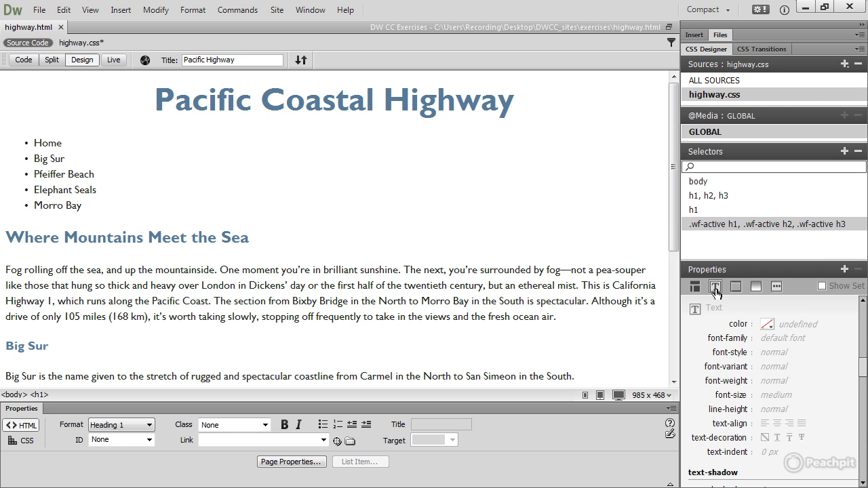
left_click(795, 339)
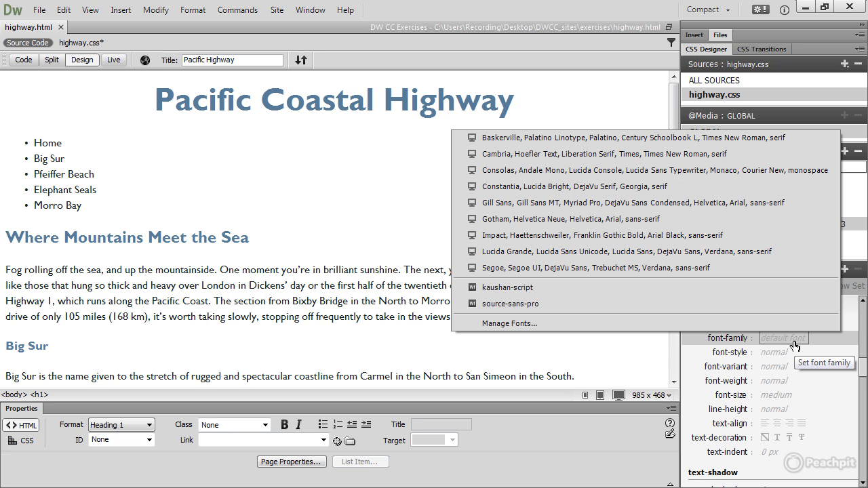
left_click(510, 304)
left_click(506, 300)
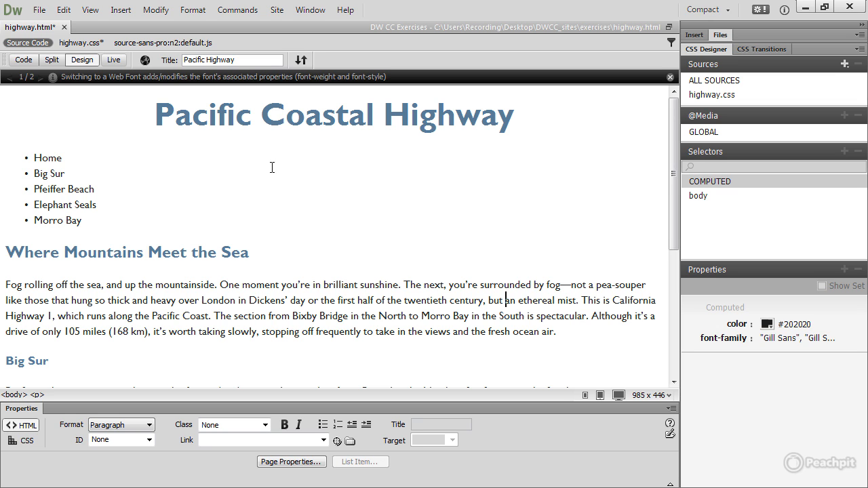
left_click(114, 61)
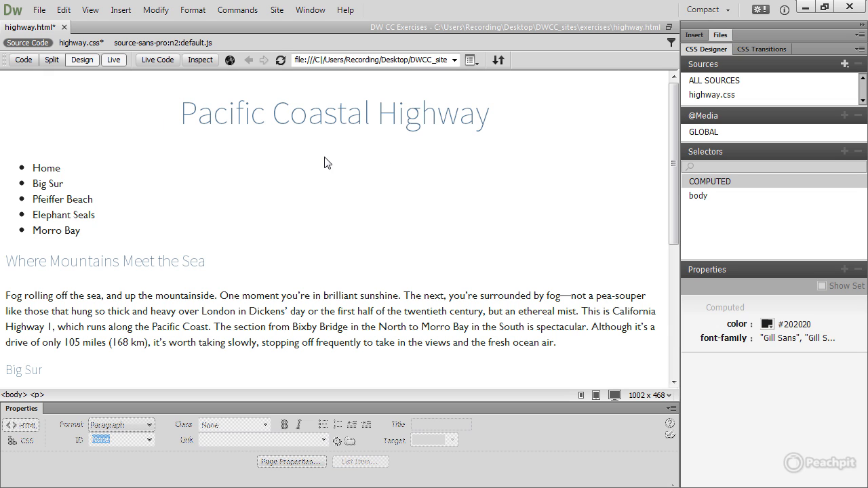
Step: Set the font-weight of the .wf-active h1, h2, h3 rule in highway.css to 600, showing only its set properties
left_click(703, 96)
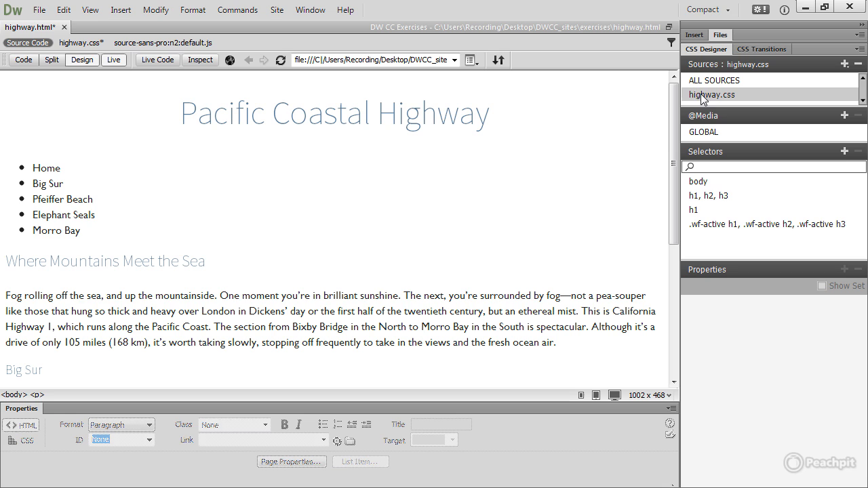
left_click(721, 229)
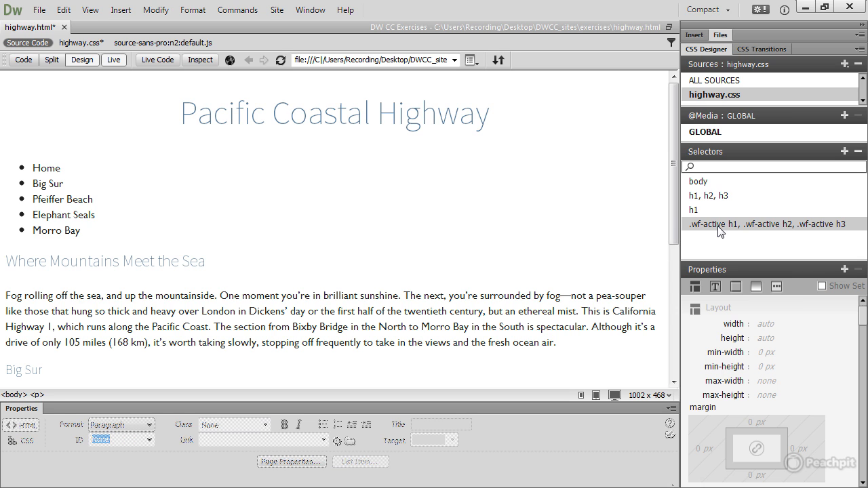
left_click(821, 286)
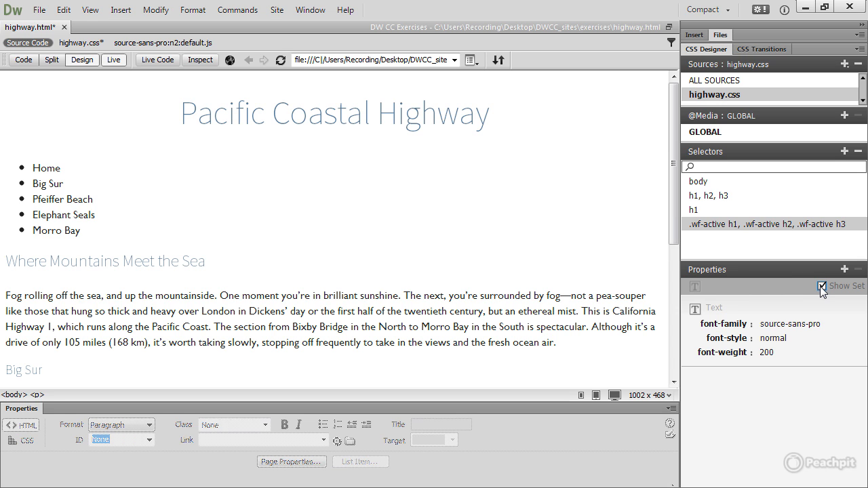
left_click(772, 357)
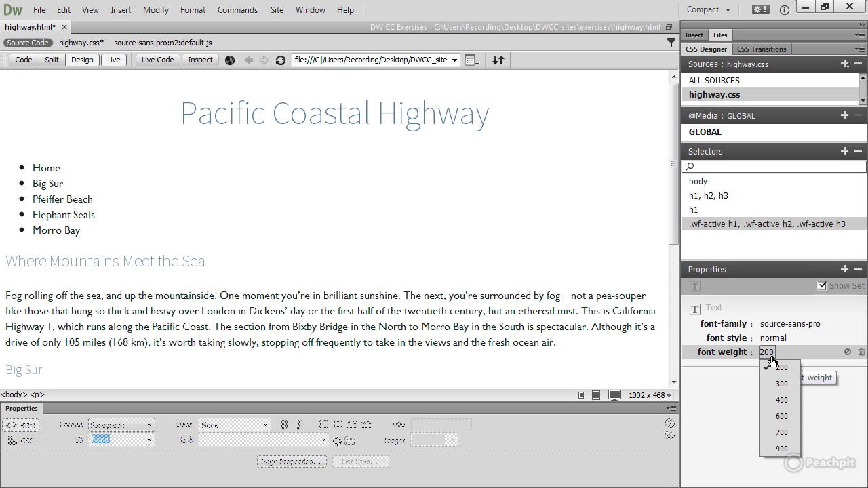
left_click(793, 417)
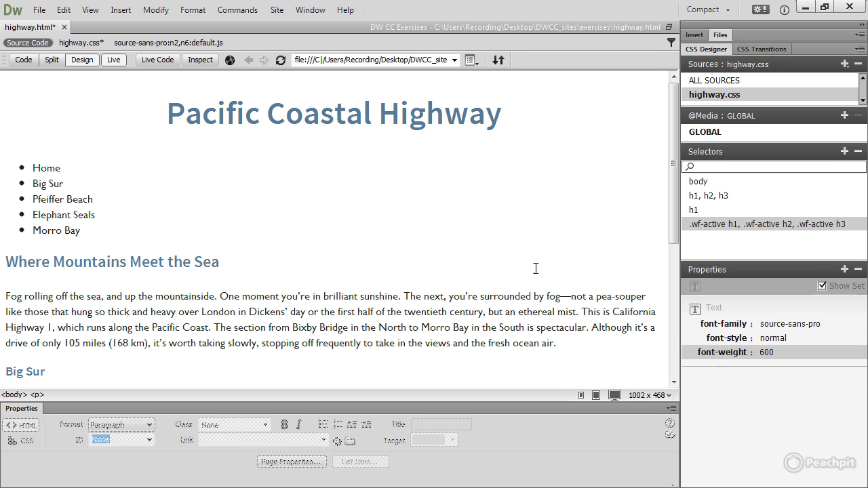
Step: Leave Live view and wrap the word "Pacific" in the main heading in a span tag
left_click(114, 60)
left_click_drag(154, 98, 253, 100)
right_click(220, 103)
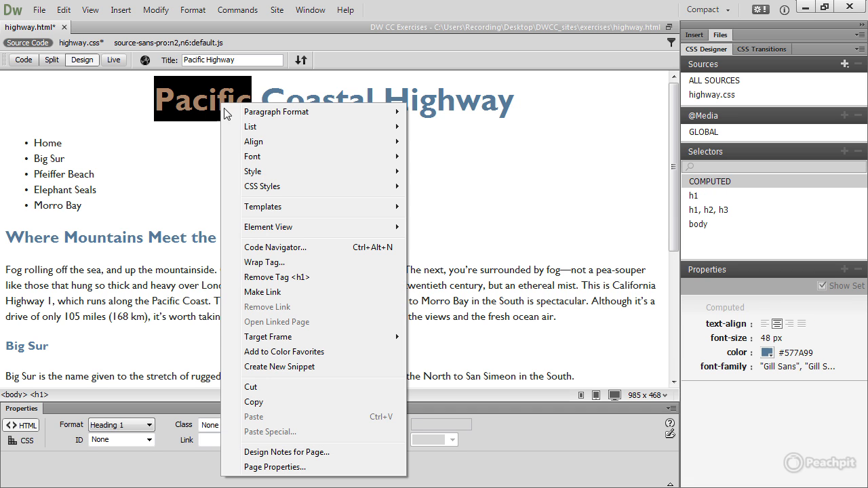
left_click(276, 262)
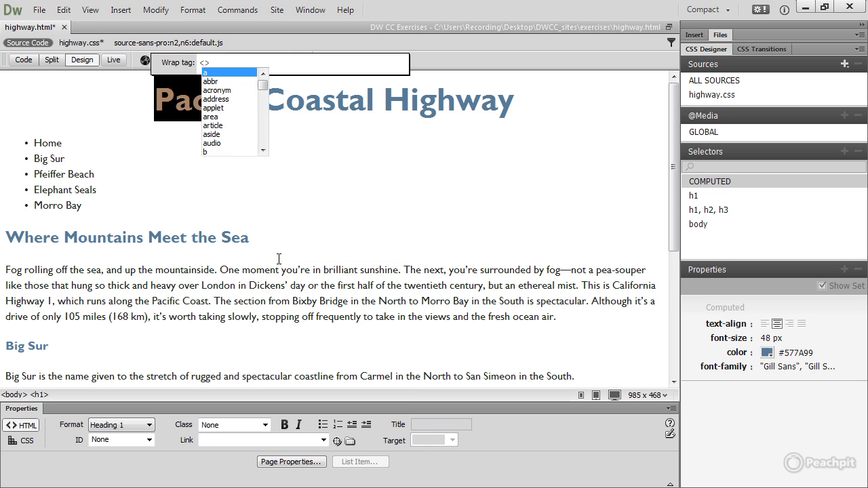
type("sp")
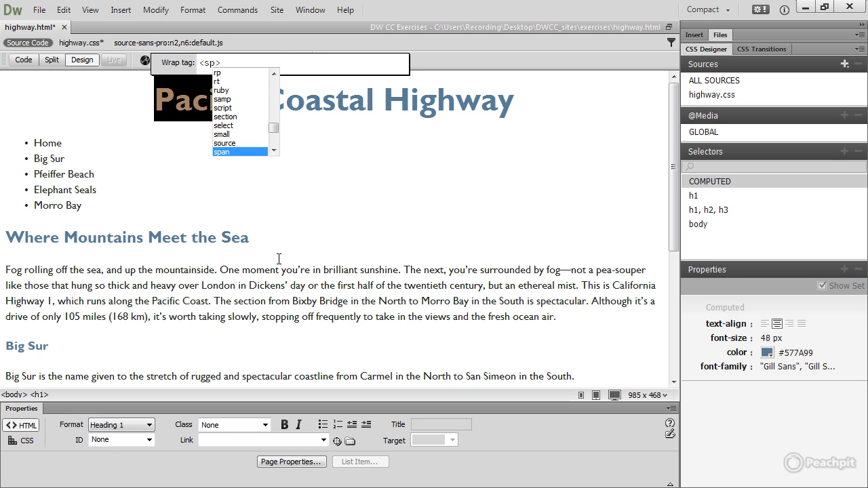
key("Return")
key("Return")
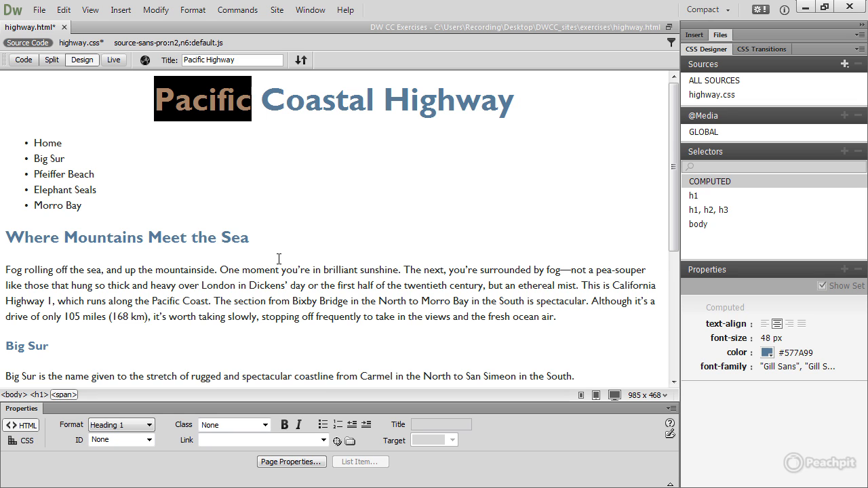
Step: Create the selector ".wf-active h1 span" in highway.css
left_click(703, 96)
left_click(845, 152)
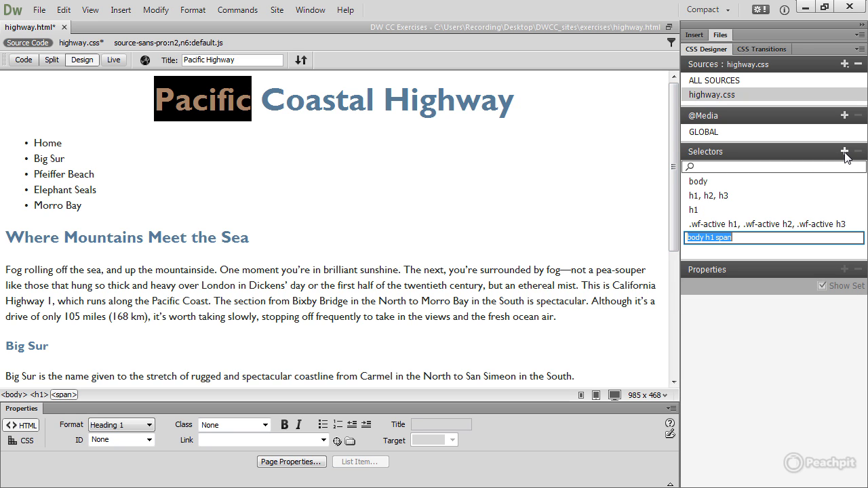
type(".")
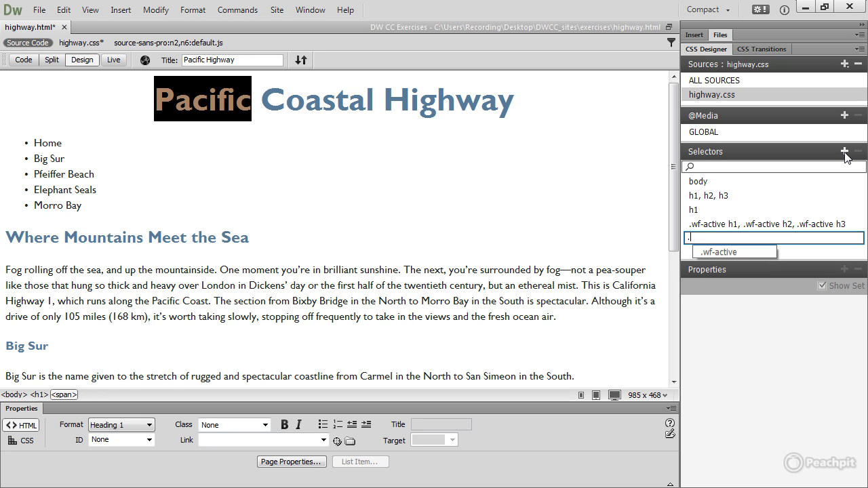
key("Down")
key("Return")
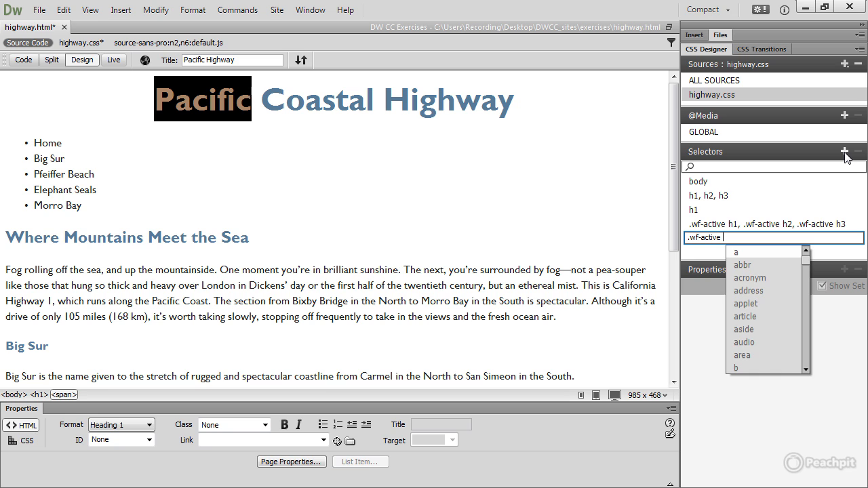
type("h1 ")
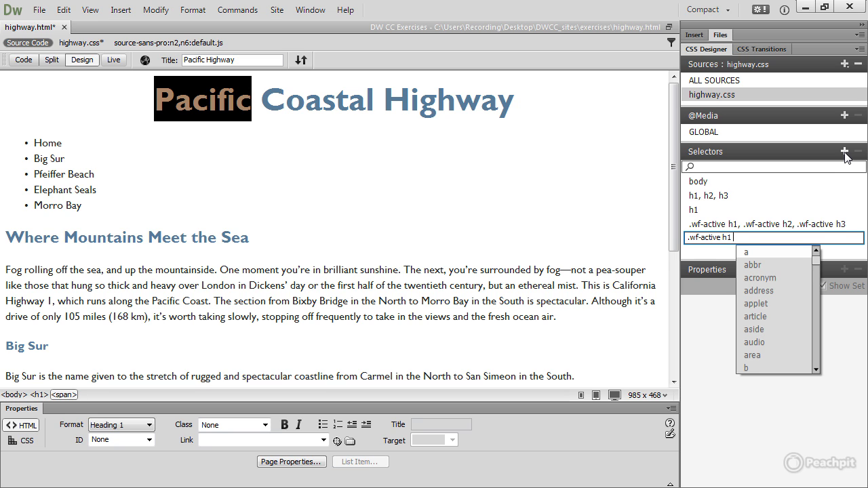
type("span")
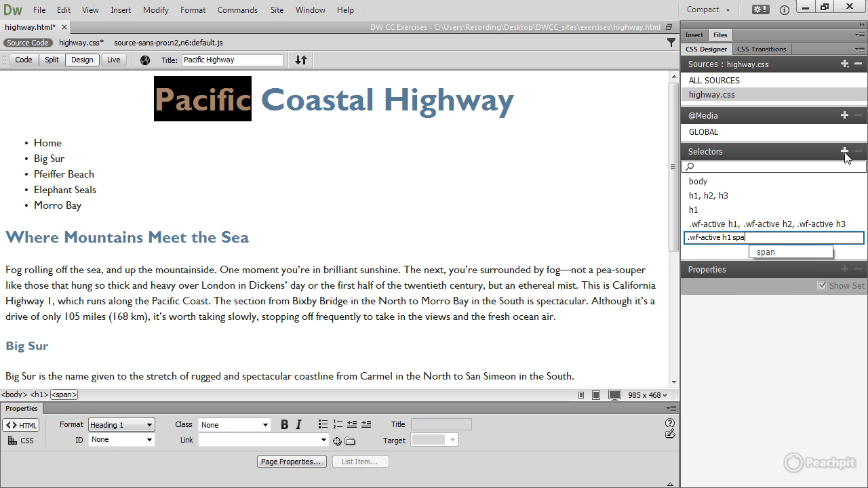
key("Return")
key("Return")
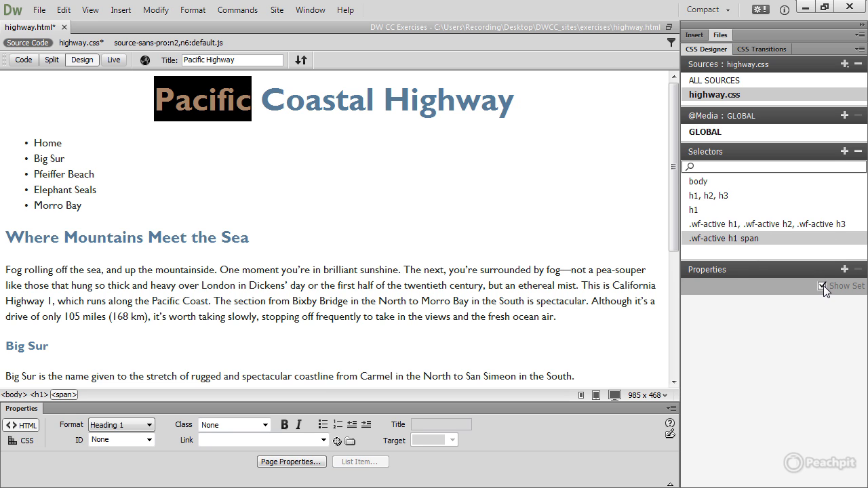
Step: Set the font-family of the .wf-active h1 span rule to kaushan-script and preview the page in Live view
left_click(822, 285)
left_click(715, 287)
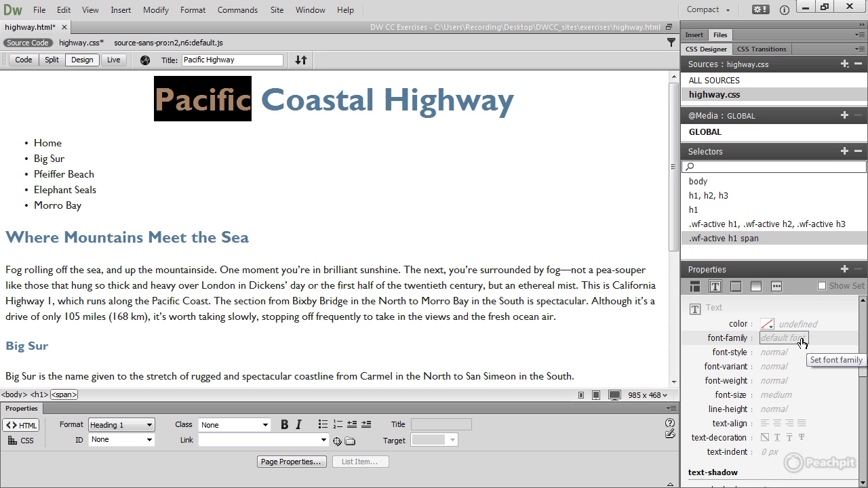
left_click(773, 339)
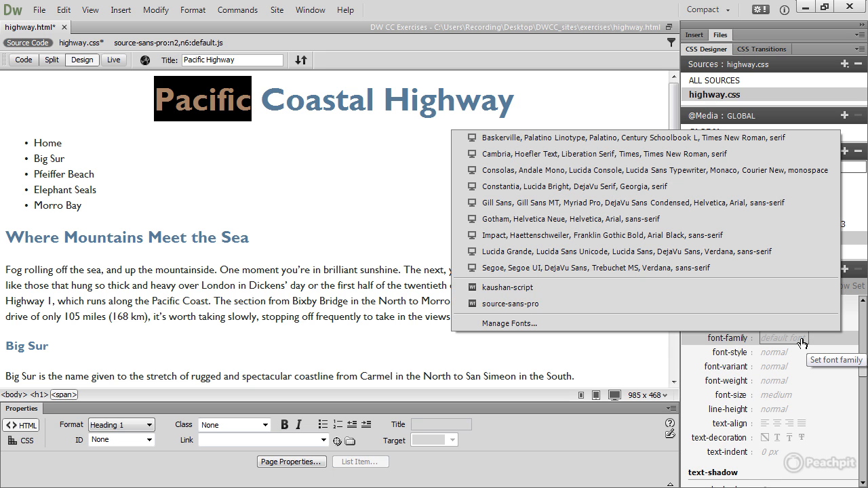
left_click(630, 288)
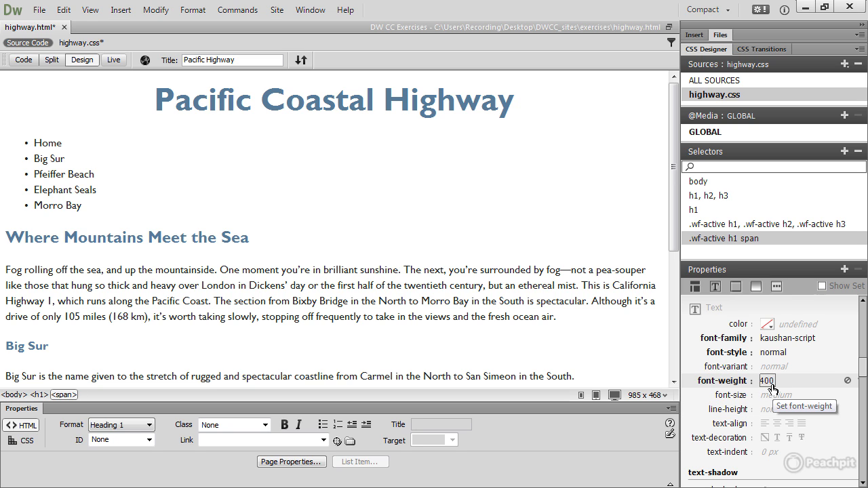
left_click(536, 278)
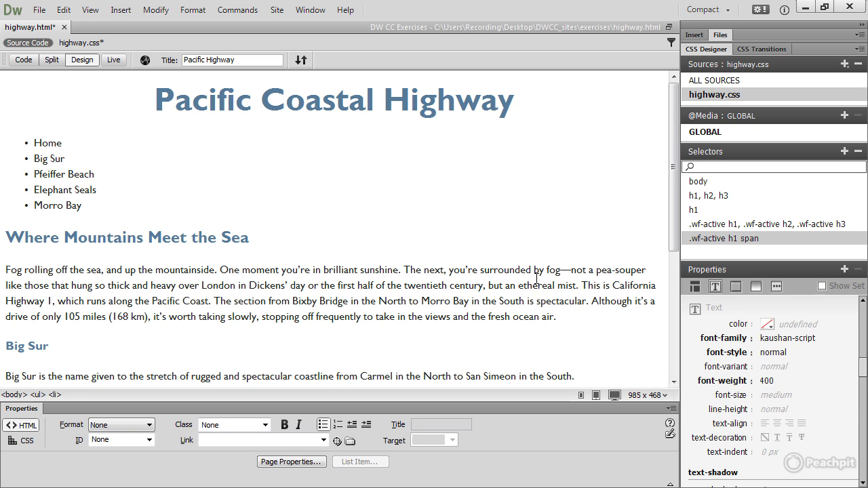
left_click(113, 60)
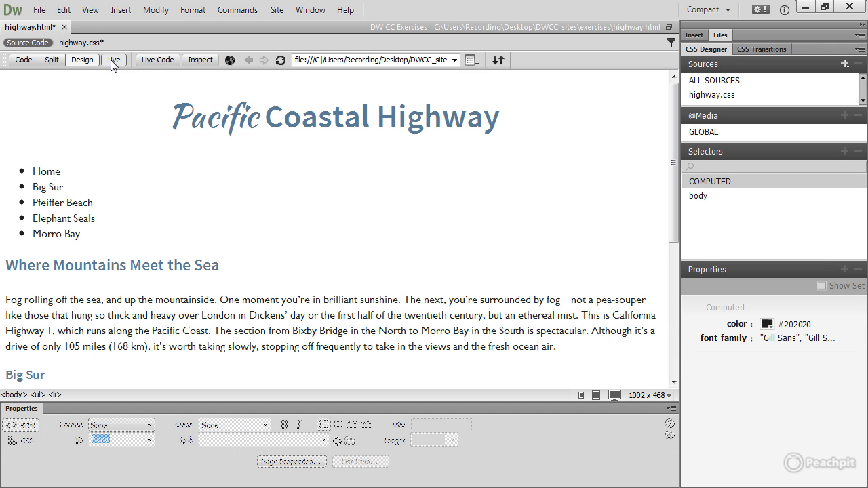
Step: Clean up the web fonts script tag on the current page and save highway.html
left_click(228, 13)
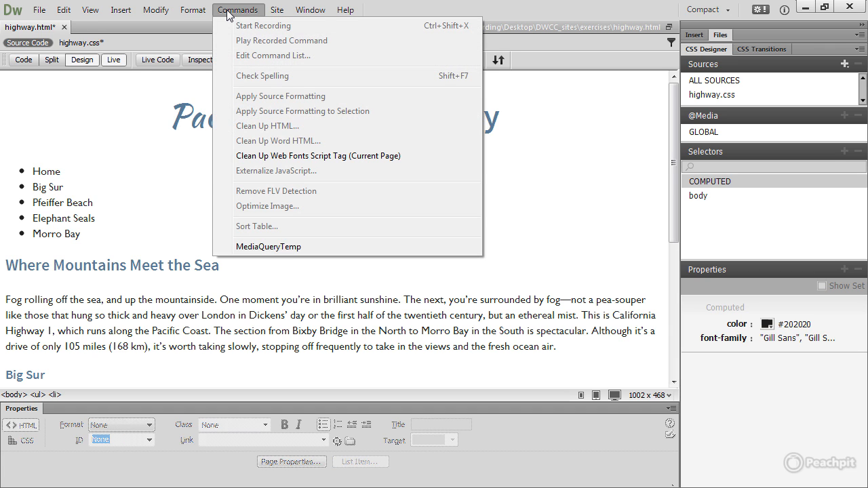
left_click(243, 156)
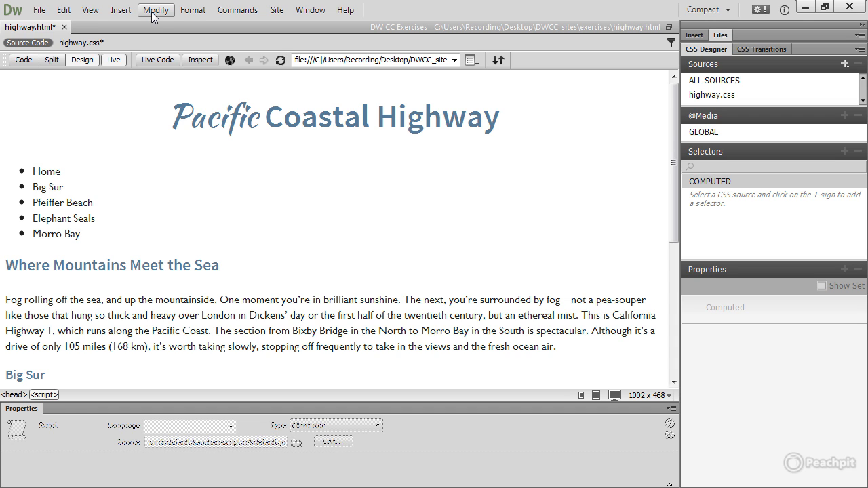
key("ctrl+s")
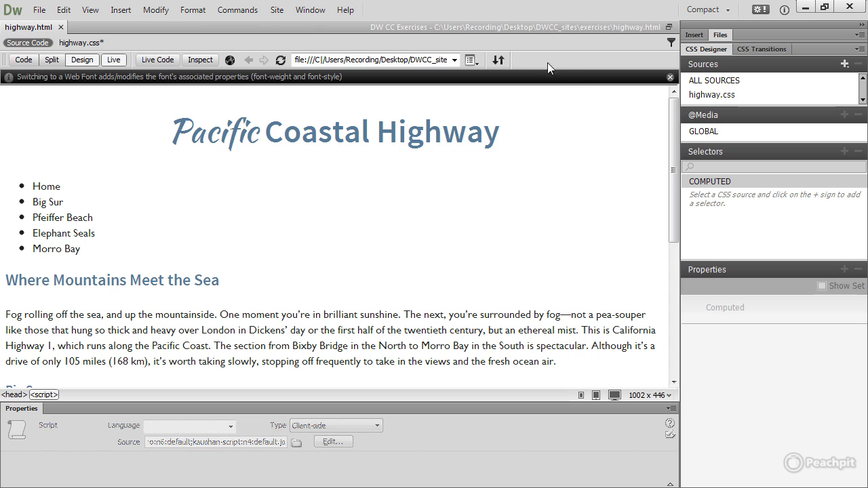
Step: Enlarge the CSS sources list to show the sources below highway.css
left_click_drag(753, 111, 754, 120)
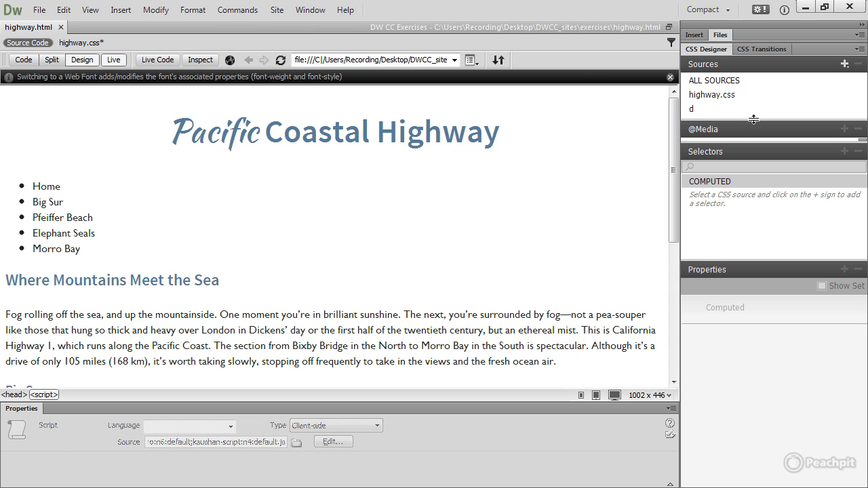